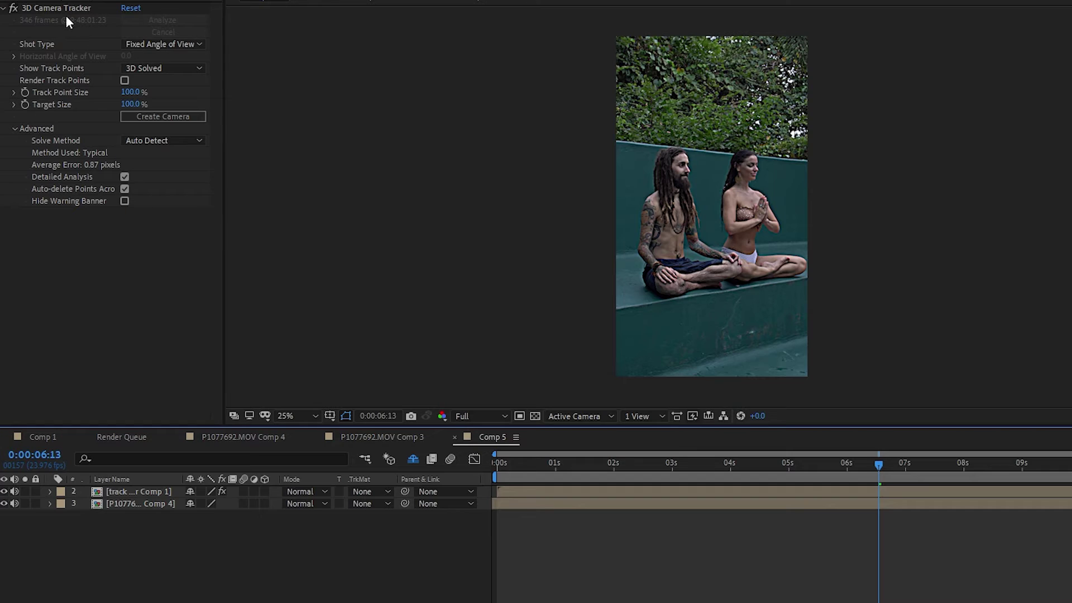
- Create a solid and camera from the track points on the ledge beside the couple's knees, and hide the track layer
click(57, 10)
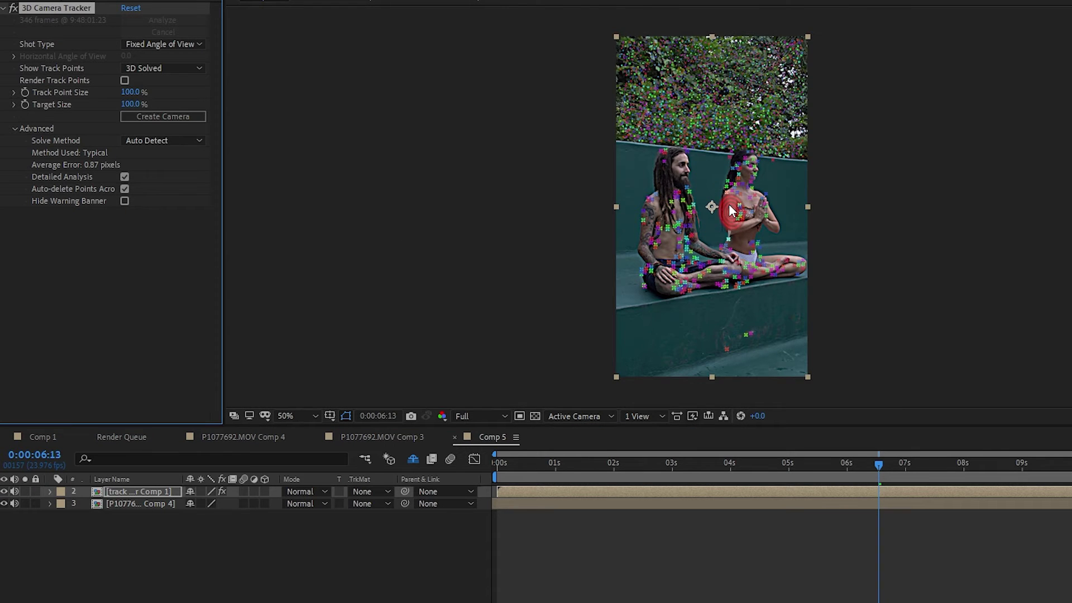
scroll(728, 204, up, 2)
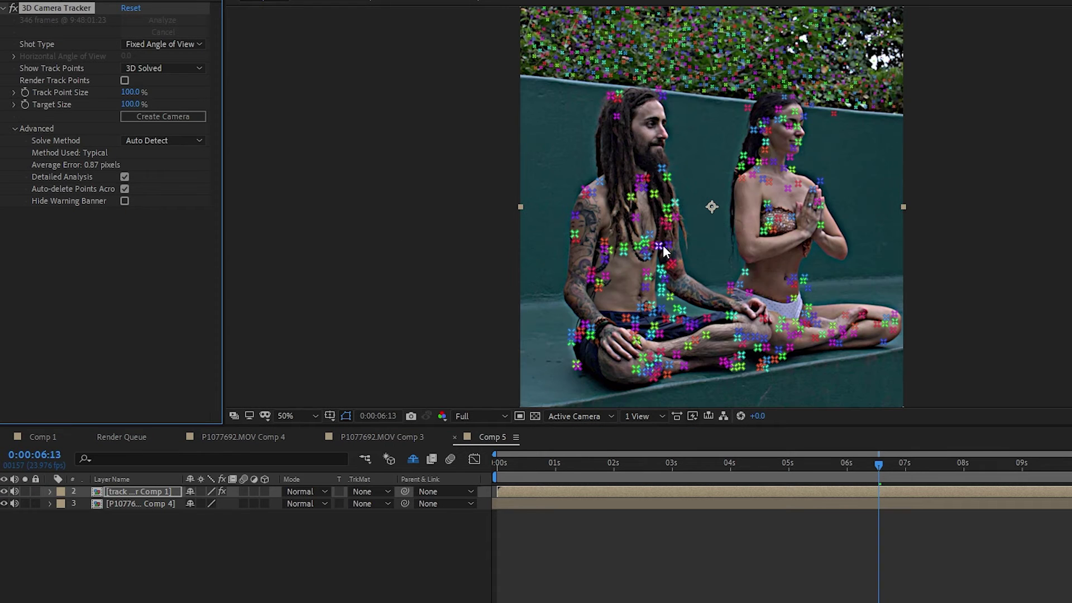
click(769, 334)
right_click(749, 327)
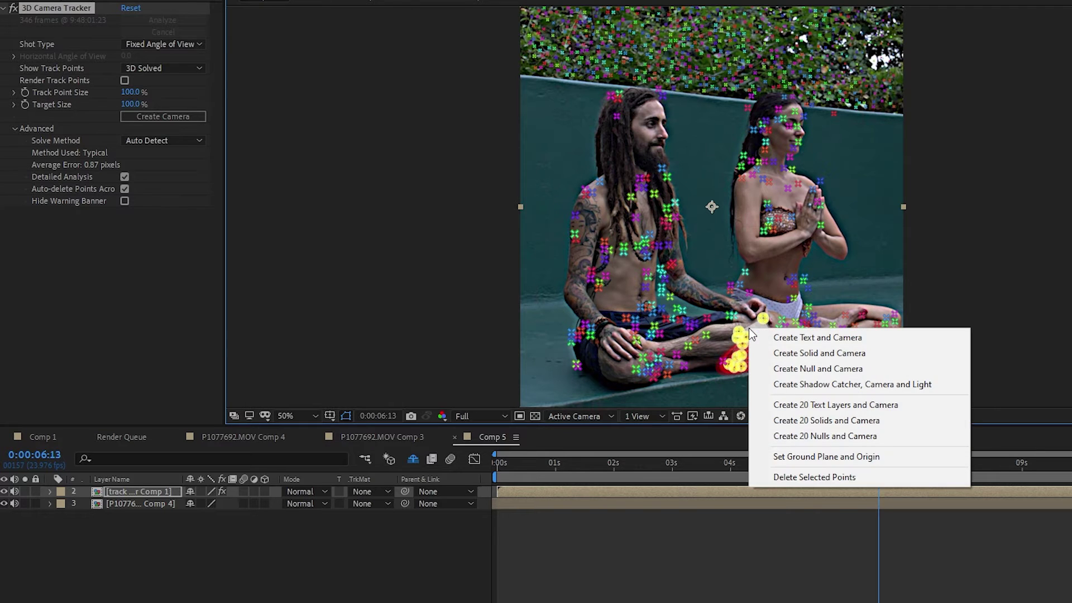
click(826, 355)
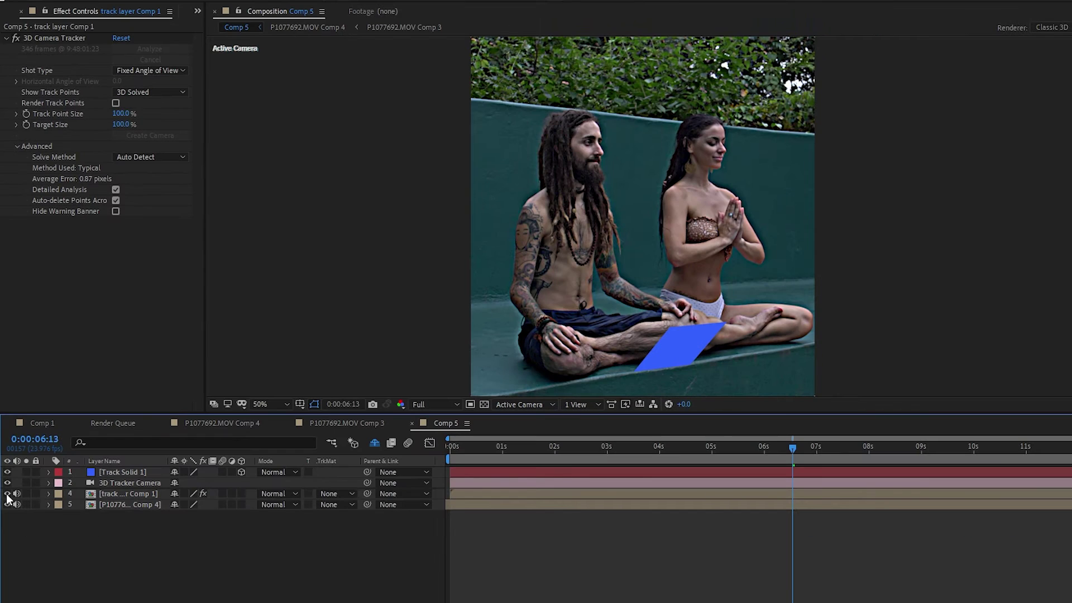
click(7, 493)
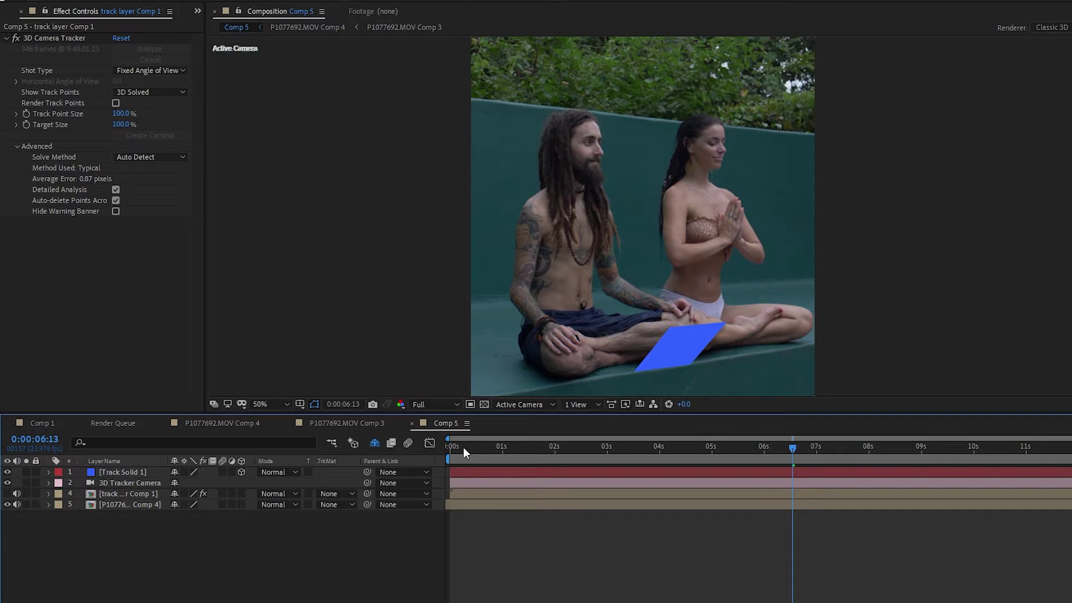
drag(580, 457, 819, 461)
- Duplicate the P1077692.MOV Comp 4 layer and name the copy "subject"
click(119, 505)
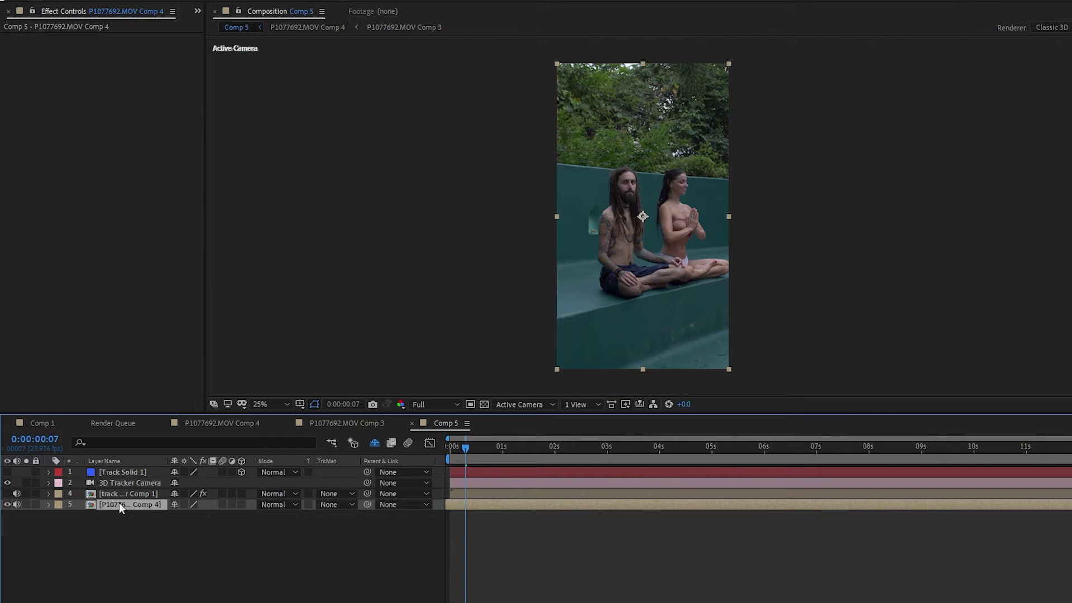
key(ctrl+d)
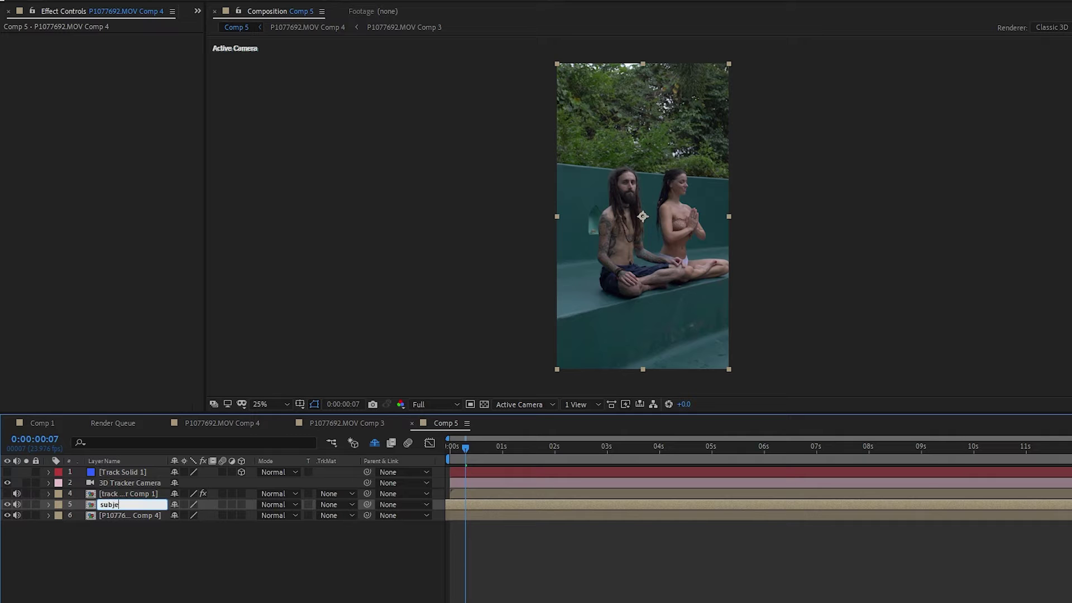
click(121, 550)
click(120, 505)
- Open the subject layer on its own and paint Roto Brush strokes over the man to isolate him
key(period)
key(period)
key(period)
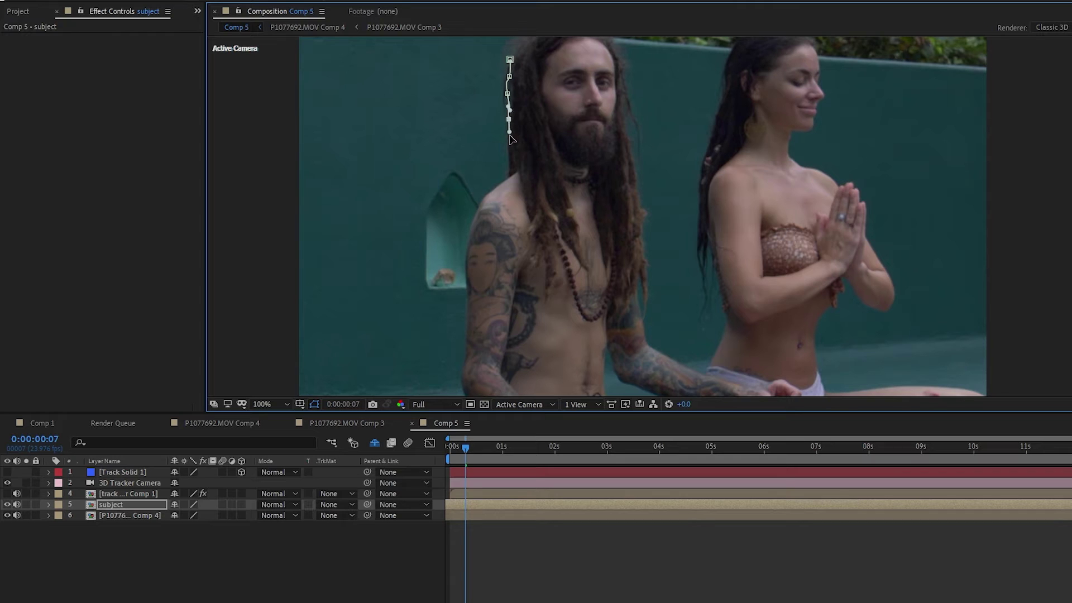
click(135, 506)
click(570, 196)
double_click(144, 505)
mouse_move(969, 221)
mouse_down()
mouse_move(571, 253)
mouse_move(426, 251)
mouse_up()
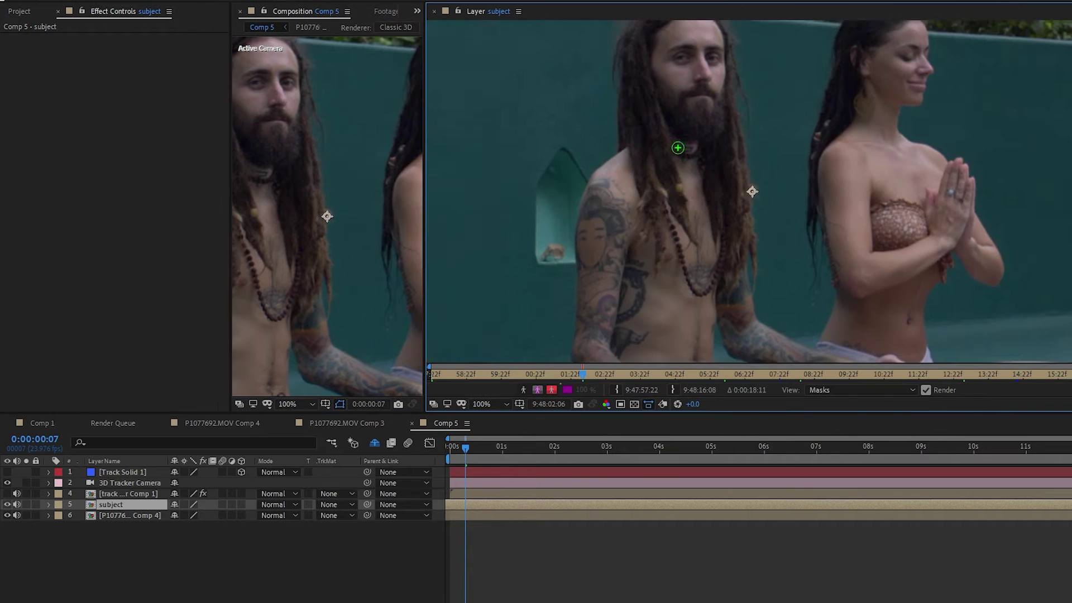
drag(677, 149, 692, 108)
drag(719, 327, 807, 292)
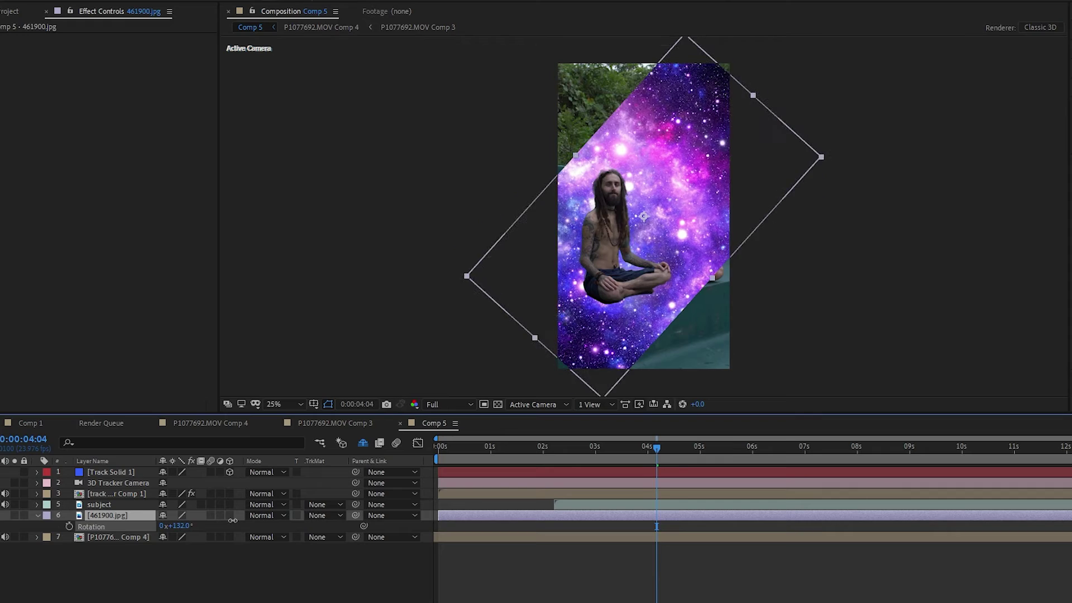
- Set the rotation of the 461900.jpg galaxy layer to 90°
drag(185, 525, 233, 522)
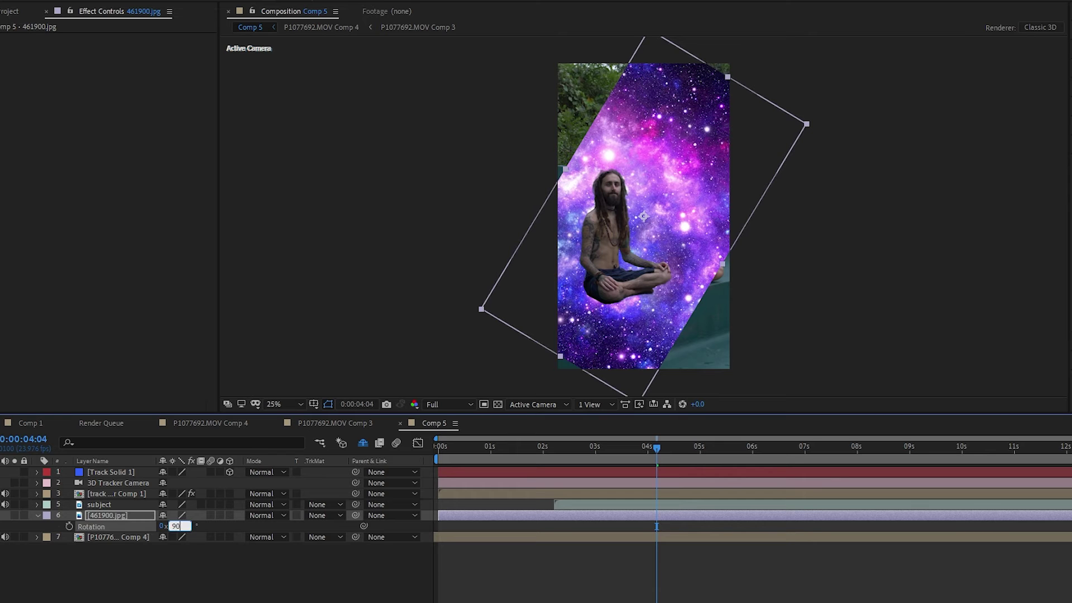
text(0)
key(Return)
click(213, 601)
click(116, 518)
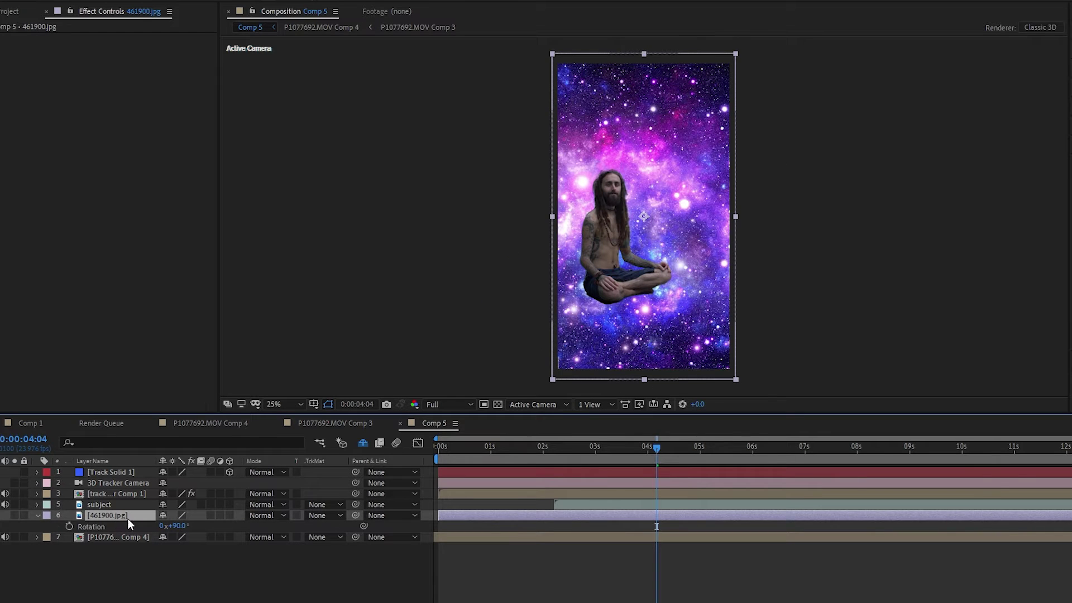
- Make the 461900.jpg galaxy layer three-dimensional and turn it around its Y axis
shift+click(112, 505)
click(106, 564)
click(96, 516)
click(229, 515)
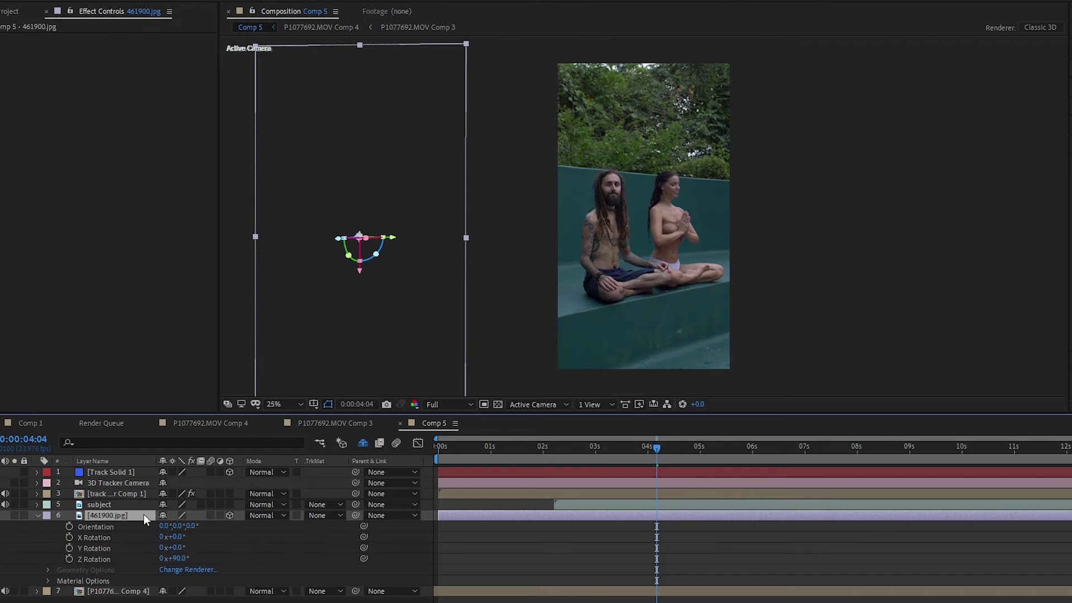
drag(173, 547, 340, 530)
- Position the galaxy layer in depth behind the man and scale it to 499% so it fills the frame
key(s)
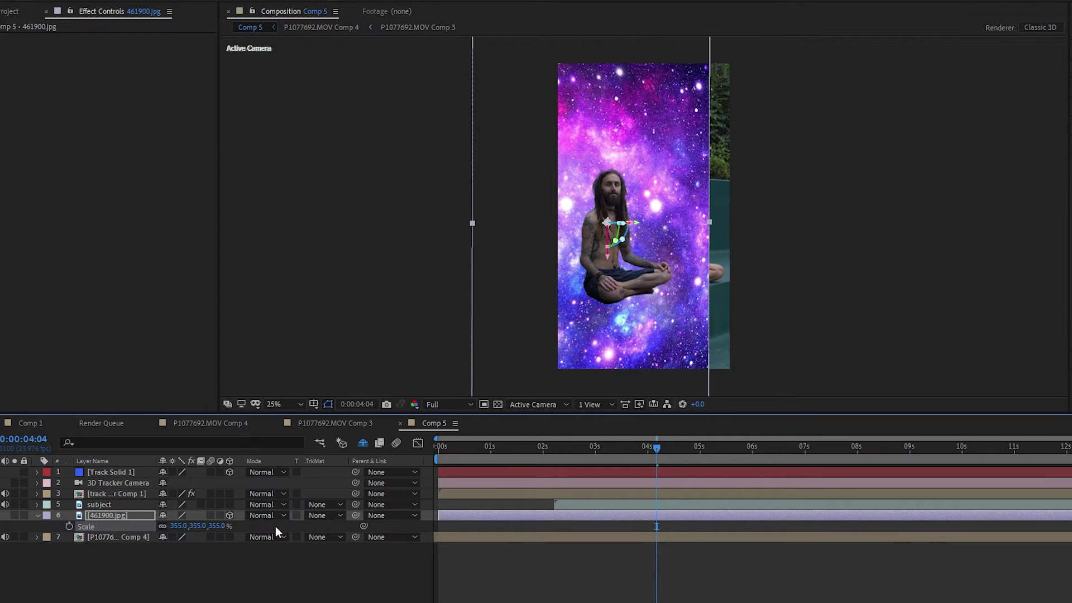
key(shift+p)
drag(168, 529, 569, 517)
drag(211, 531, 745, 562)
drag(232, 563, 558, 563)
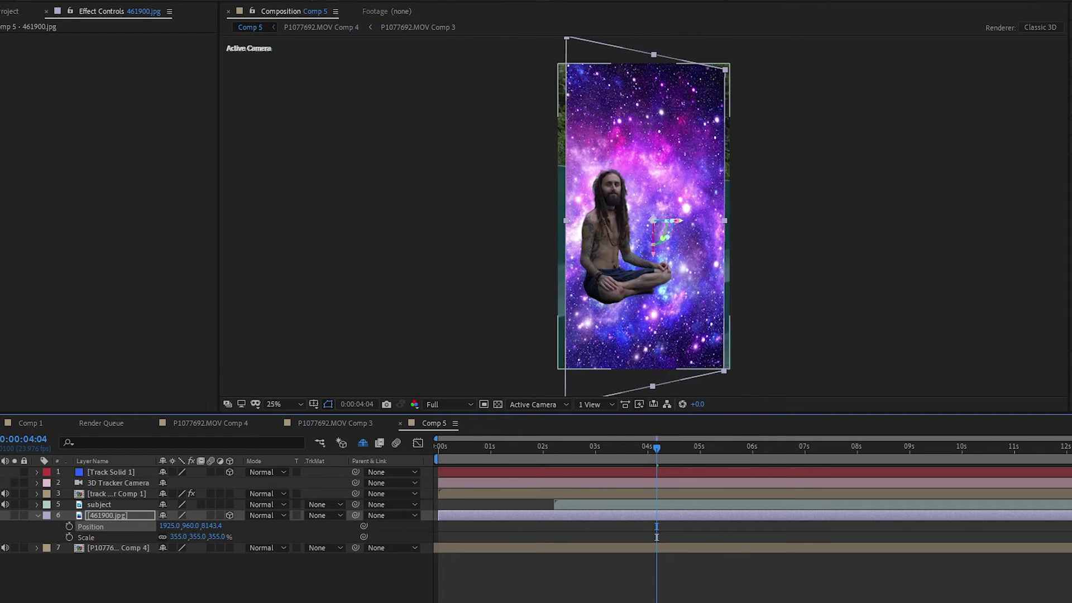
drag(211, 526, 64, 534)
key(s)
drag(182, 525, 263, 528)
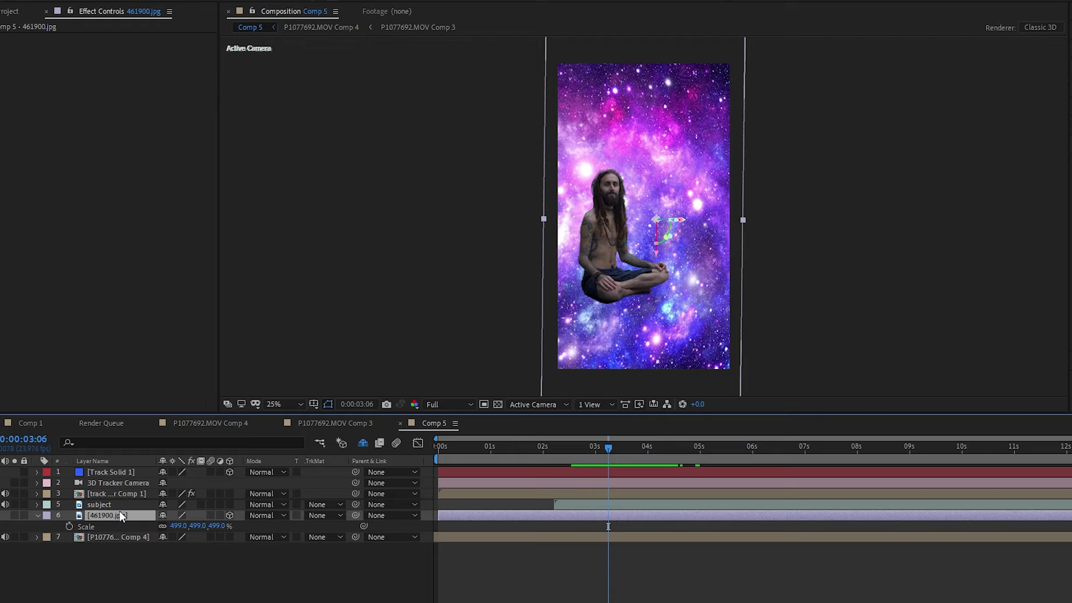
- Duplicate the galaxy layer and move the copy to a Z position of 8435.4
key(ctrl+d)
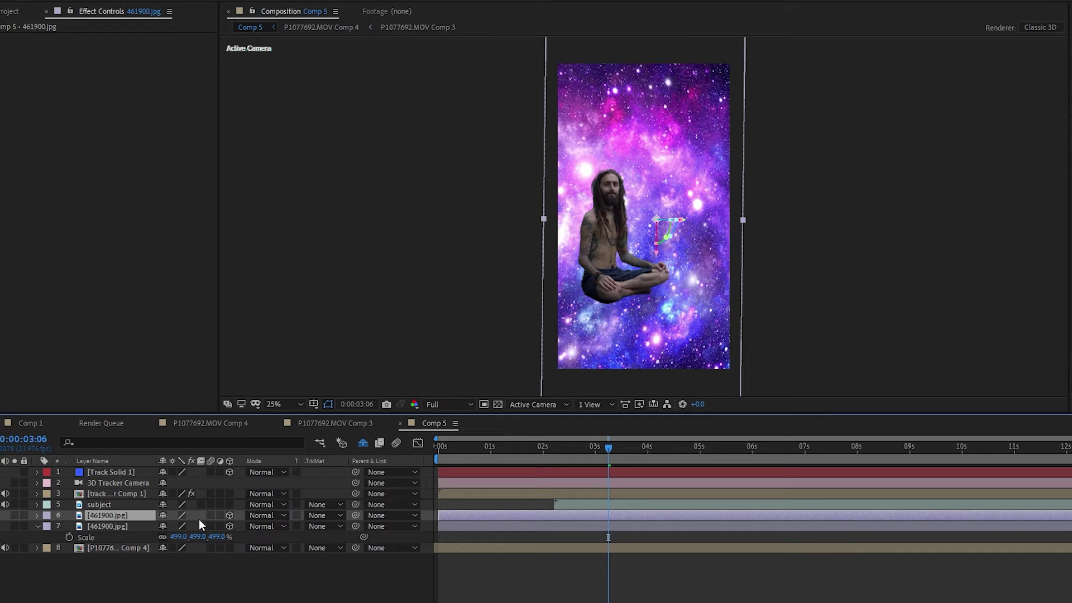
key(p)
drag(214, 526, 346, 522)
drag(213, 533, 190, 533)
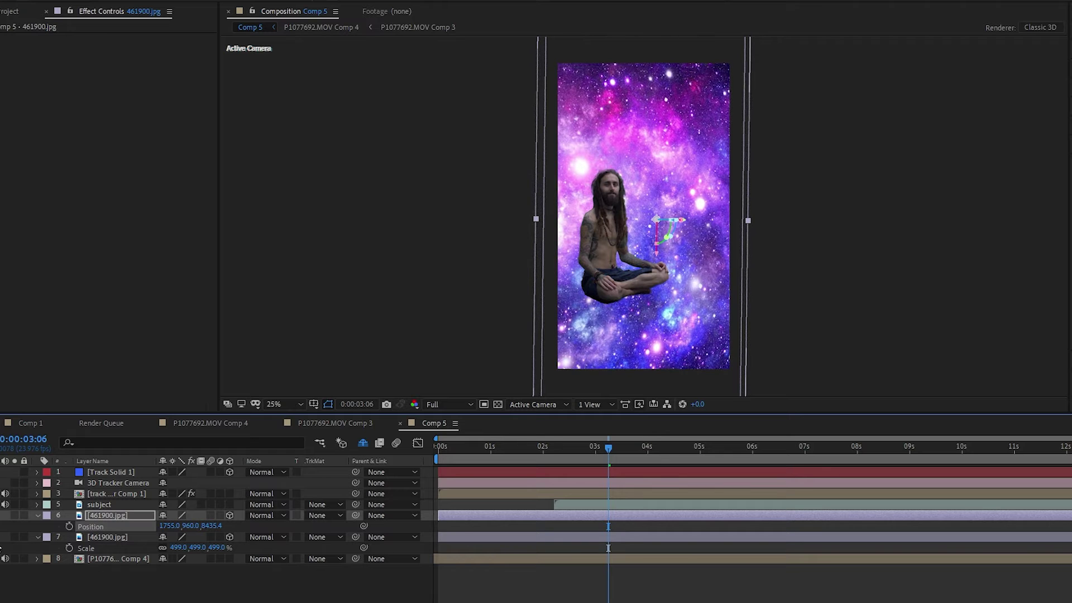
- Set the galaxy copy's blending mode to Screen after trying Add
click(314, 517)
click(268, 514)
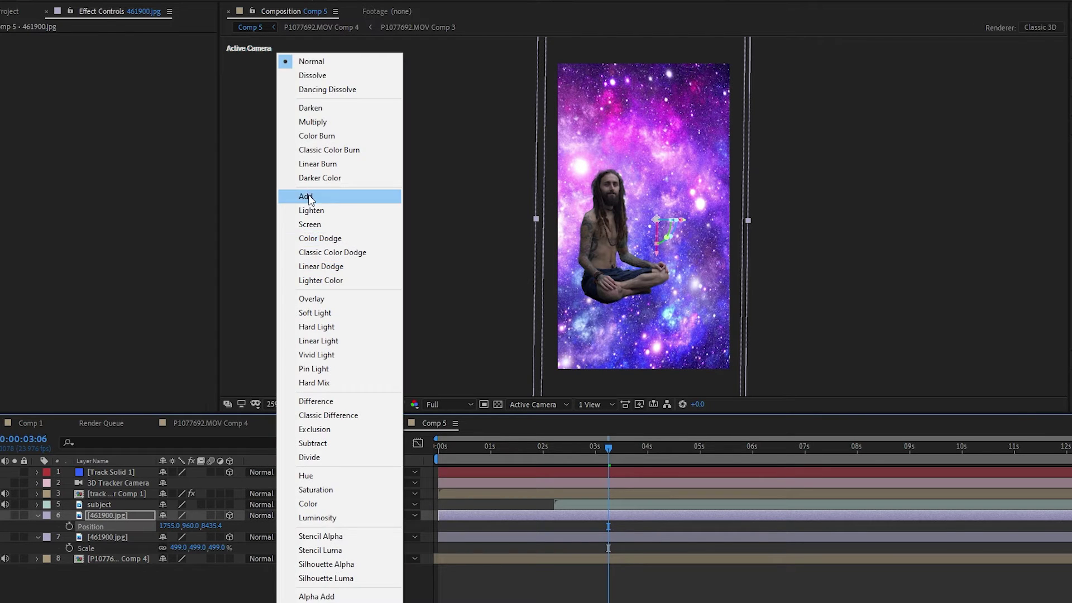
click(310, 196)
click(267, 515)
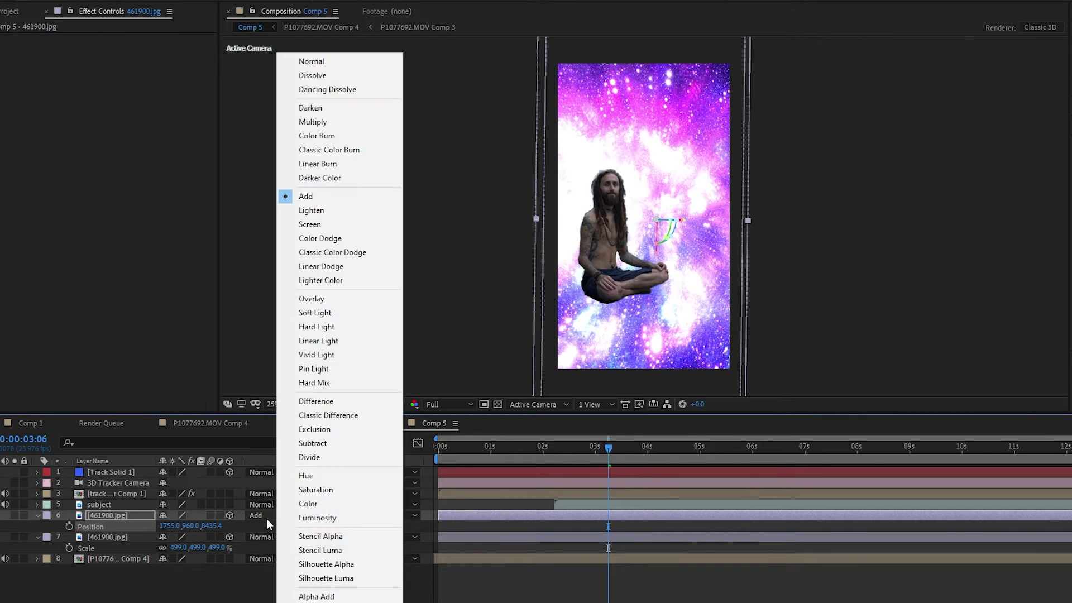
click(322, 225)
drag(674, 225, 598, 169)
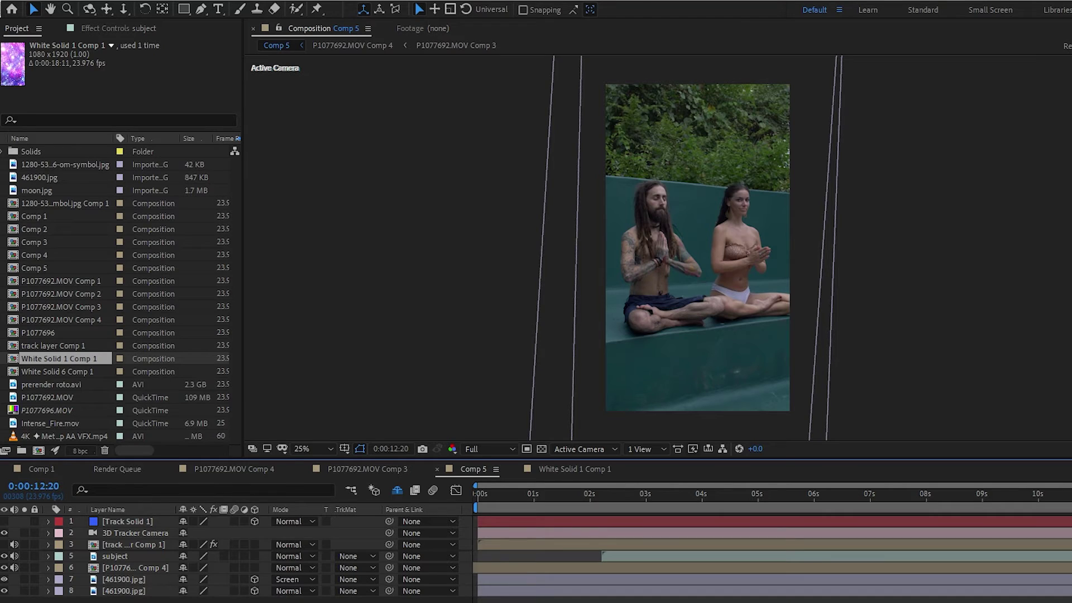
- Create a new white solid at the top of the Comp 5 layer stack
right_click(126, 454)
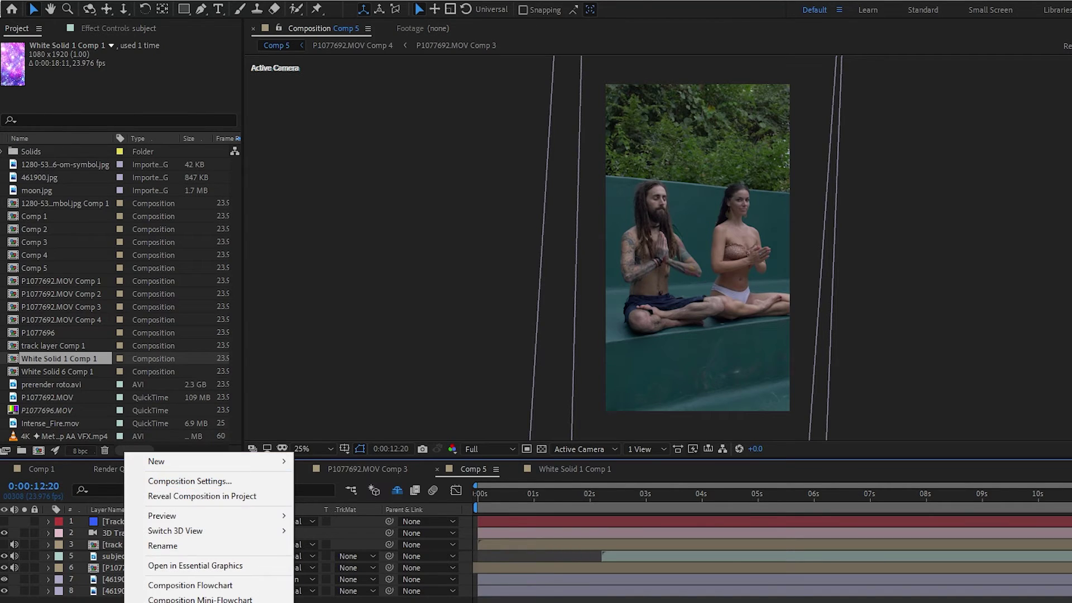
key(Escape)
key(ctrl+y)
click(641, 413)
click(284, 253)
click(517, 219)
click(699, 452)
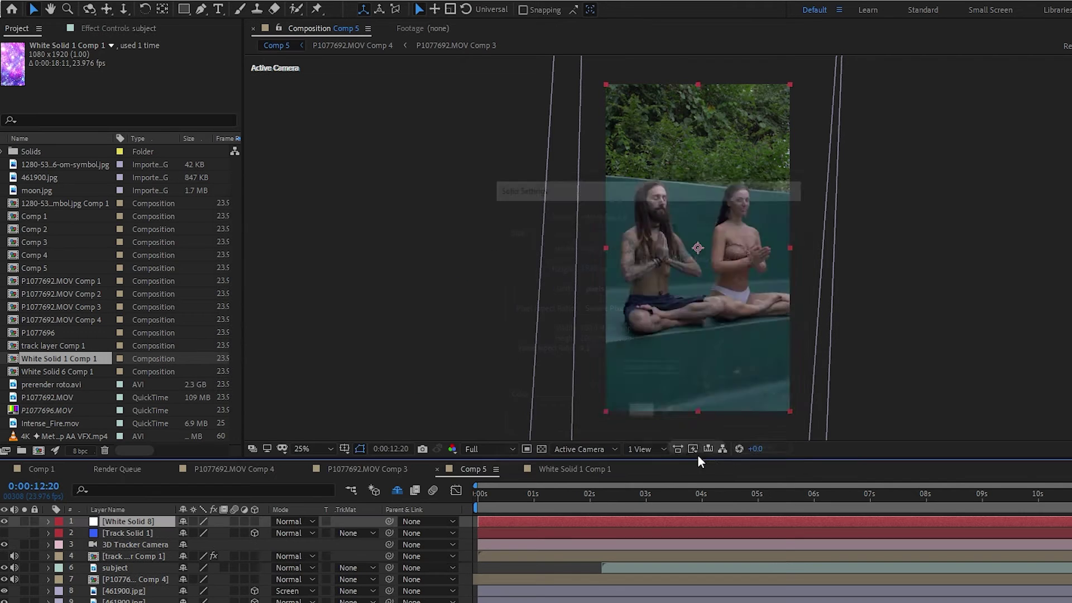
- Draw two concentric circular masks on the white solid and set the inner one to Subtract to form a ring
drag(186, 11, 240, 38)
drag(698, 248, 784, 335)
click(134, 554)
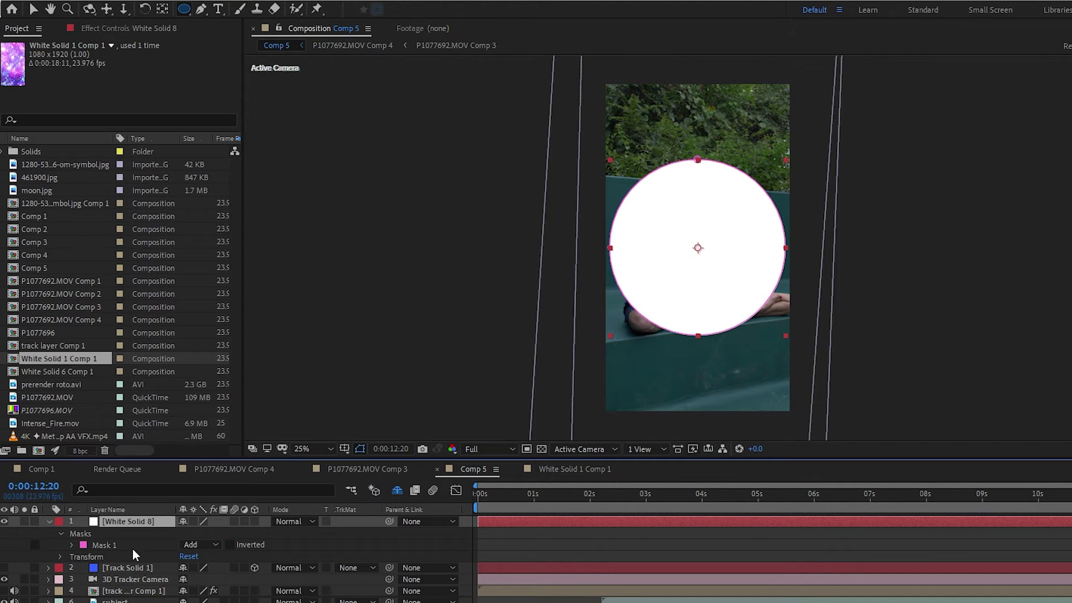
drag(698, 248, 757, 315)
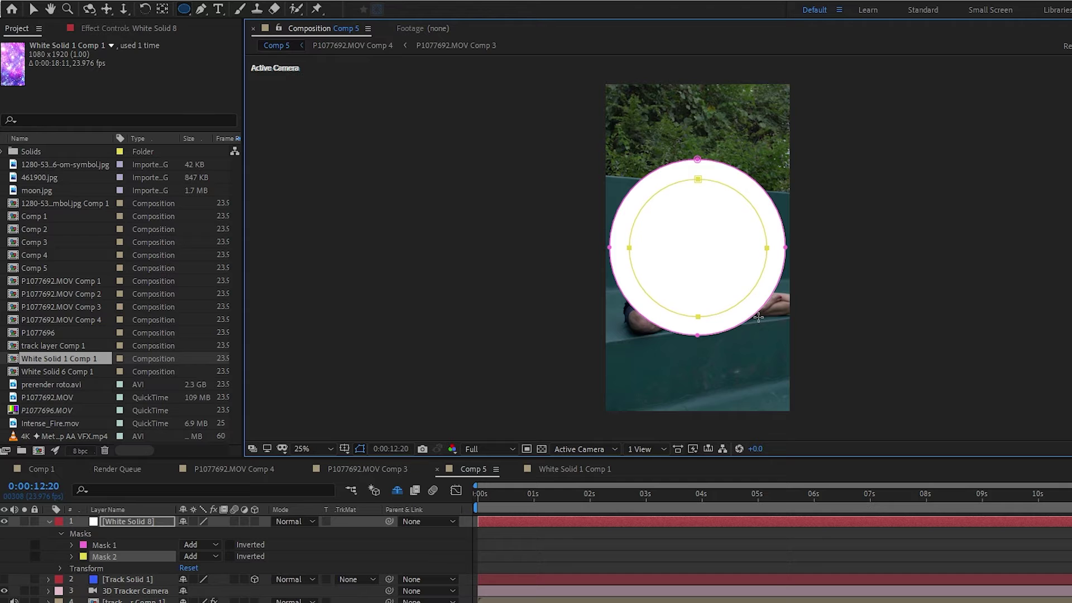
click(199, 556)
click(195, 593)
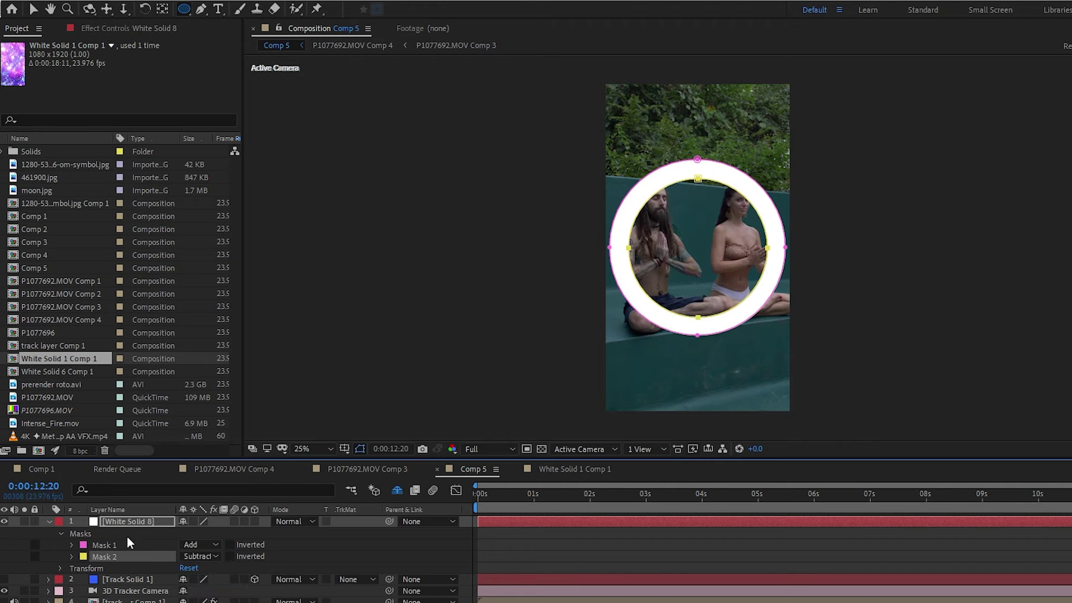
- Pre-compose the ring solid with all its attributes and name the layer "ring wipe"
right_click(134, 521)
click(190, 441)
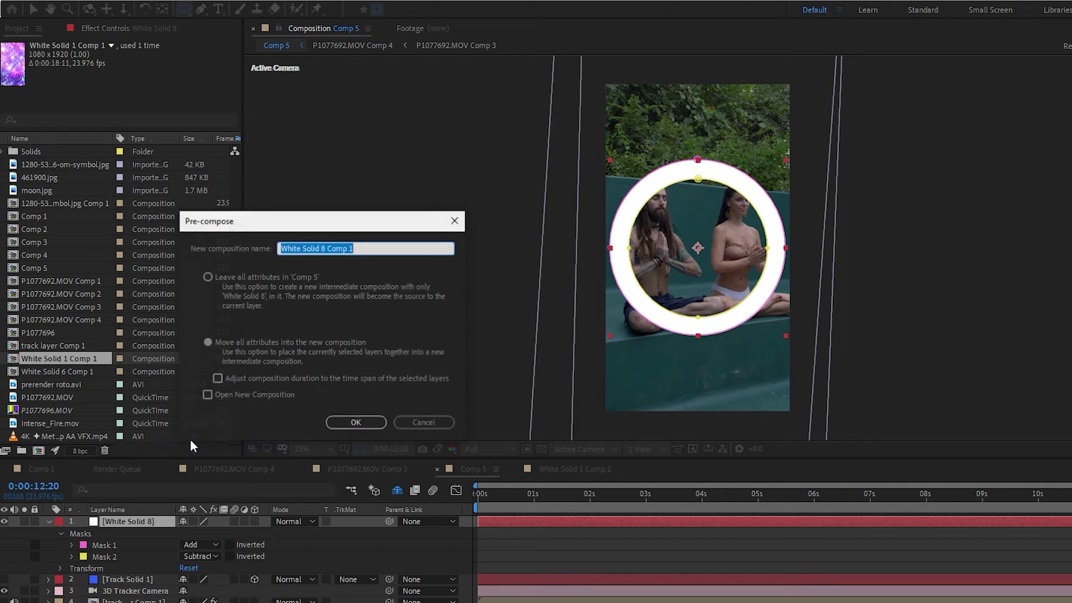
click(356, 422)
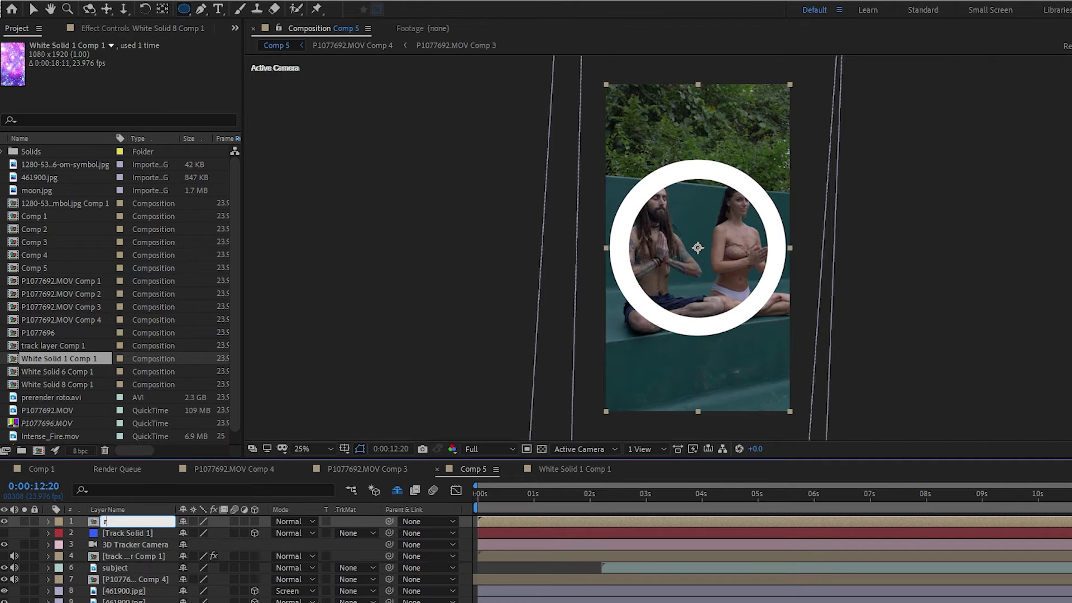
- Make the ring wipe layer three-dimensional and place it directly beneath the subject layer
click(255, 521)
drag(116, 520, 123, 579)
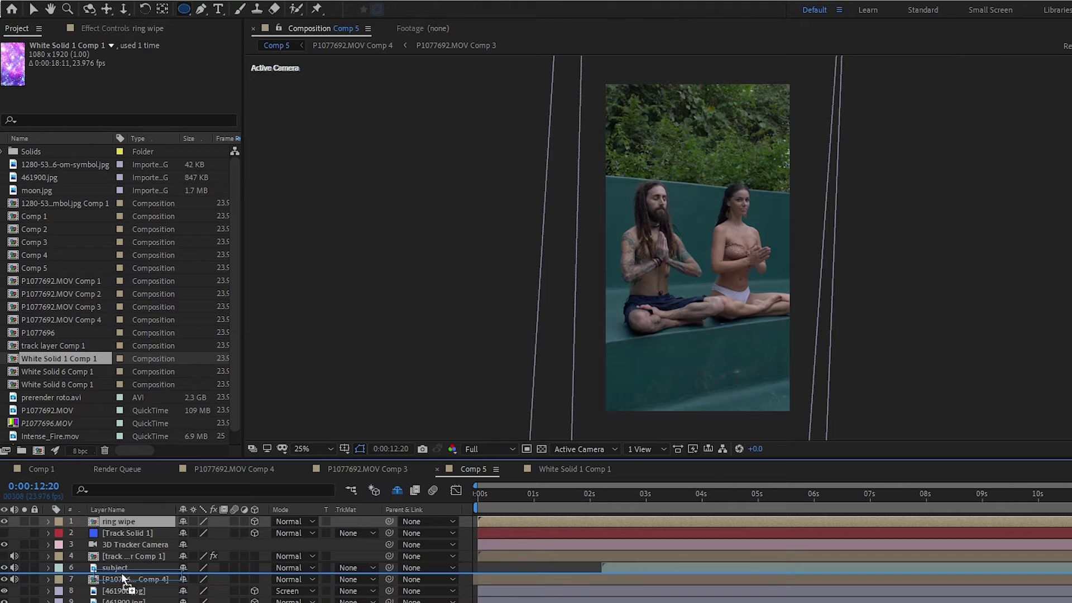
drag(123, 578, 123, 580)
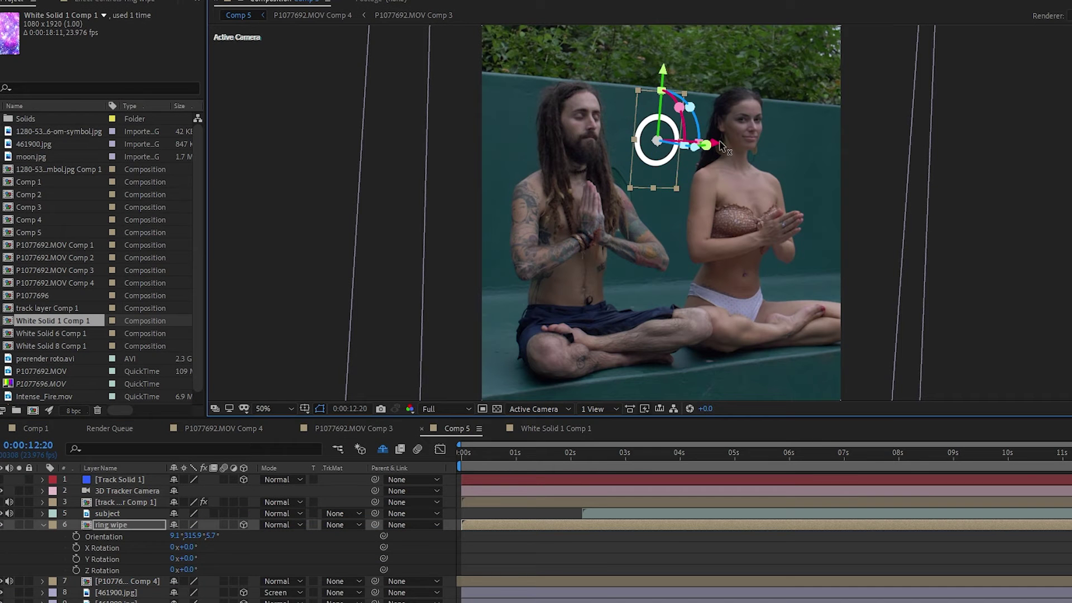
- Move the ring to the man's head and keyframe its scale at 0% at 0:00:09:01
mouse_move(528, 109)
mouse_down()
mouse_move(297, 44)
mouse_move(7, 41)
mouse_move(65, 39)
mouse_up()
click(956, 464)
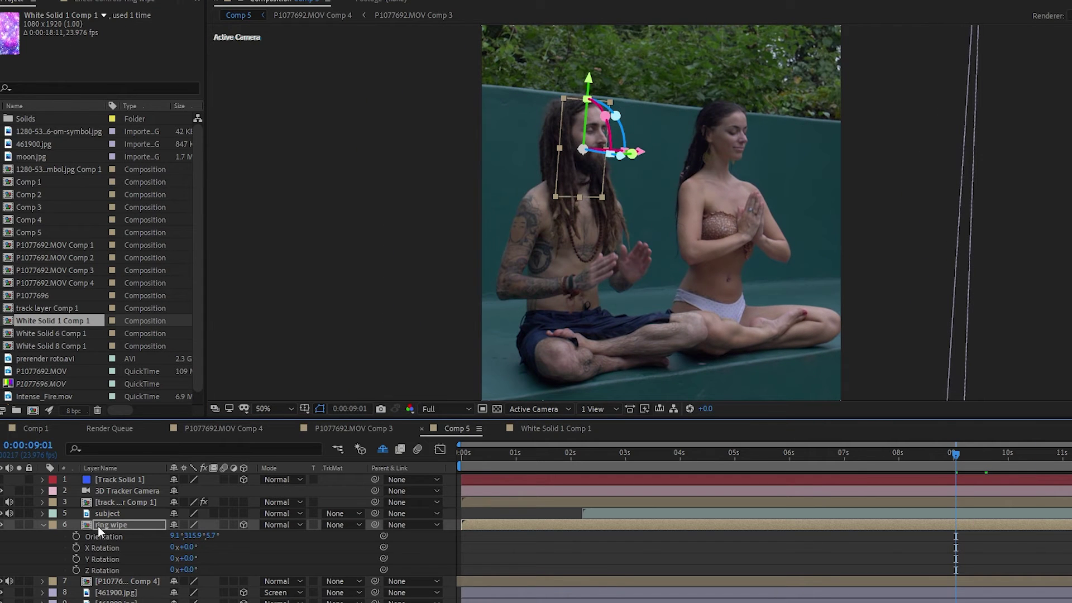
click(105, 524)
key(s)
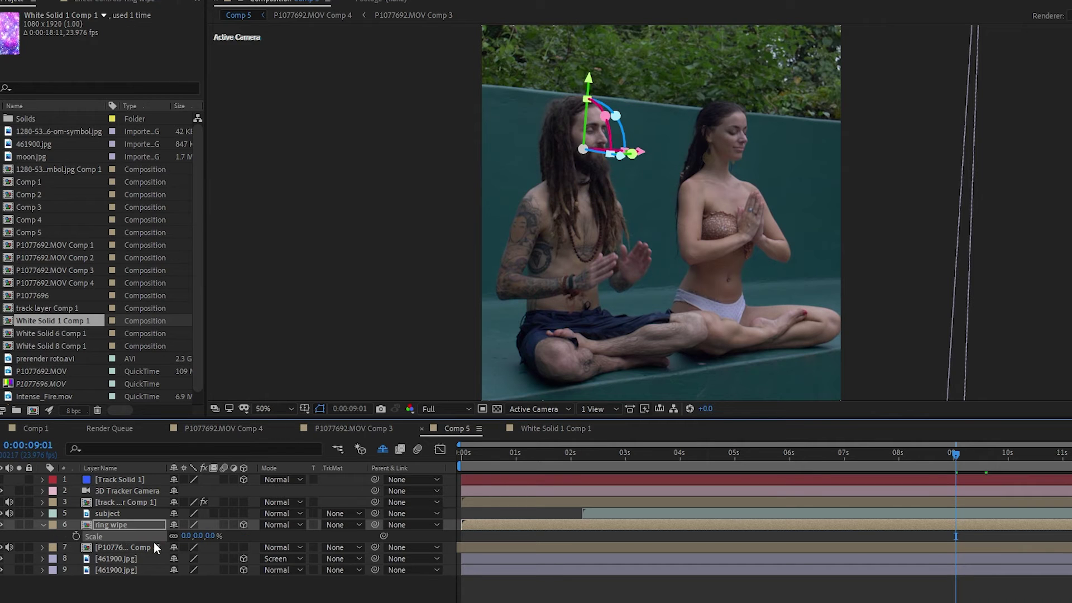
key(space)
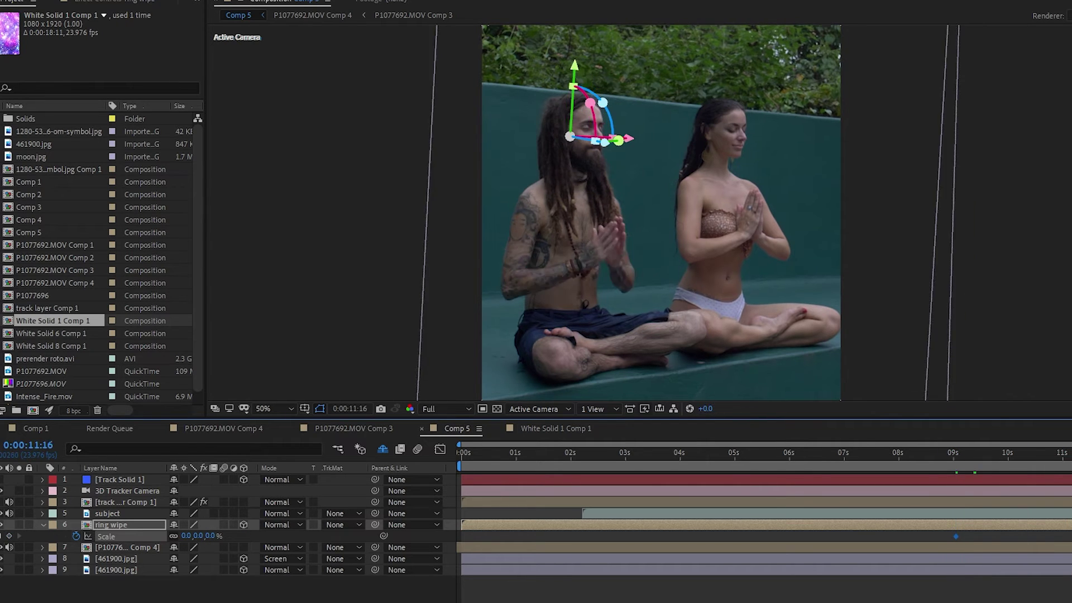
- Enlarge the ring wipe's scale at 0:00:12:05 until the ring passes beyond the frame, and return to the start of the animation
drag(288, 538, 416, 534)
key(comma)
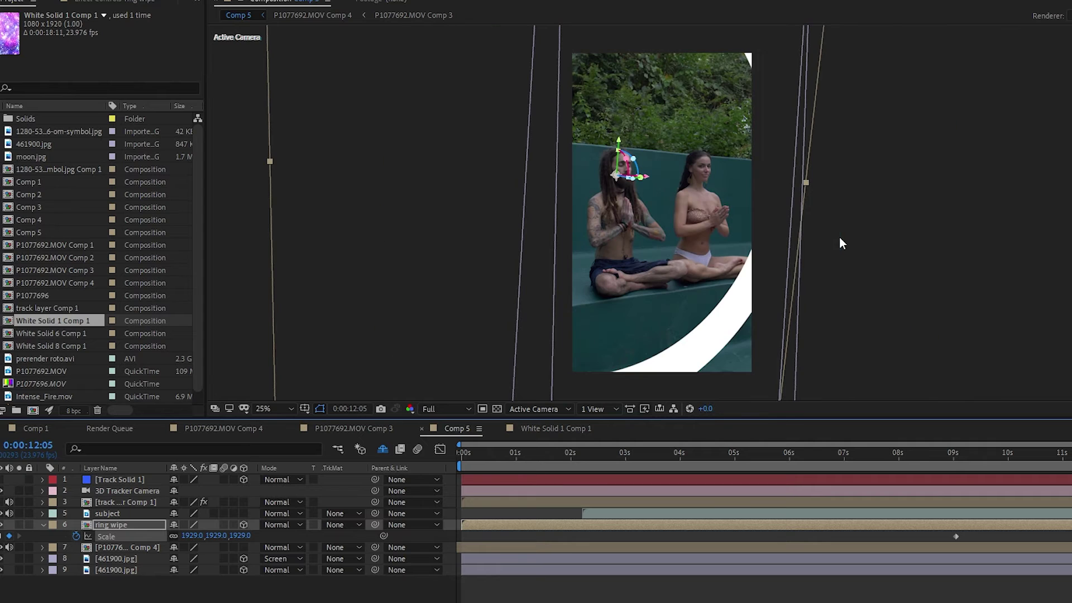
drag(210, 537, 1034, 542)
drag(1055, 453, 950, 461)
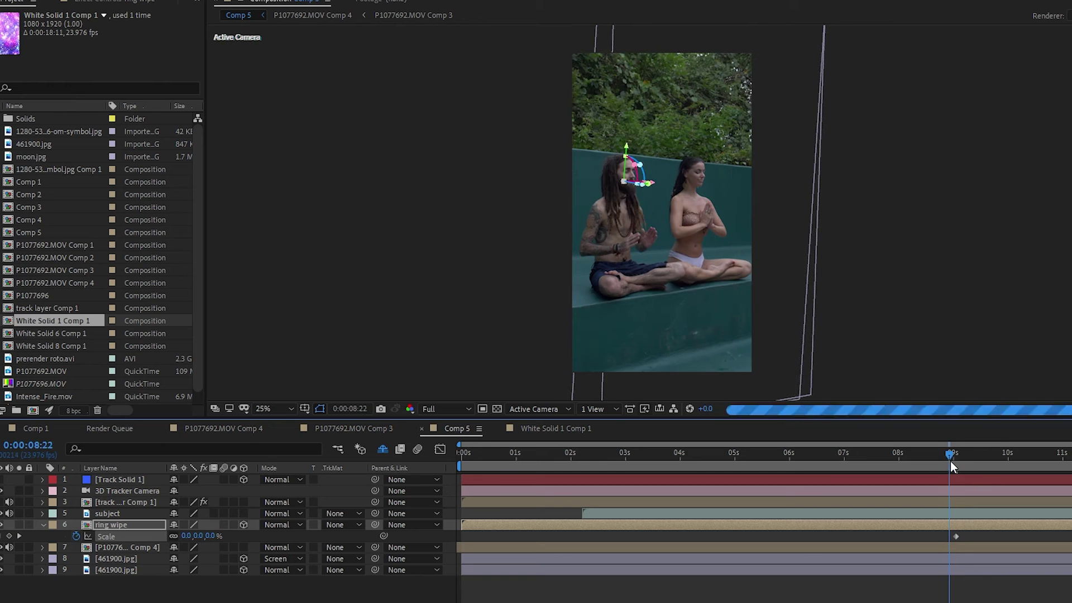
- Set the preview resolution to Third and draw a closed mask along the ring on the P1077692.MOV Comp 4 layer at 0:00:09:09
click(450, 411)
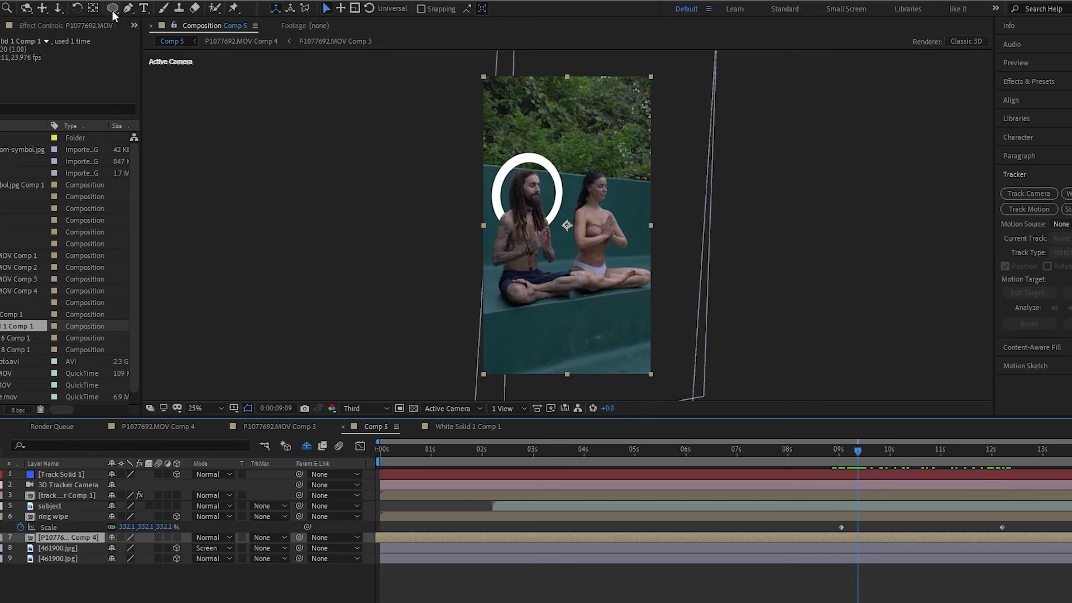
click(128, 8)
key(period)
click(444, 114)
click(427, 162)
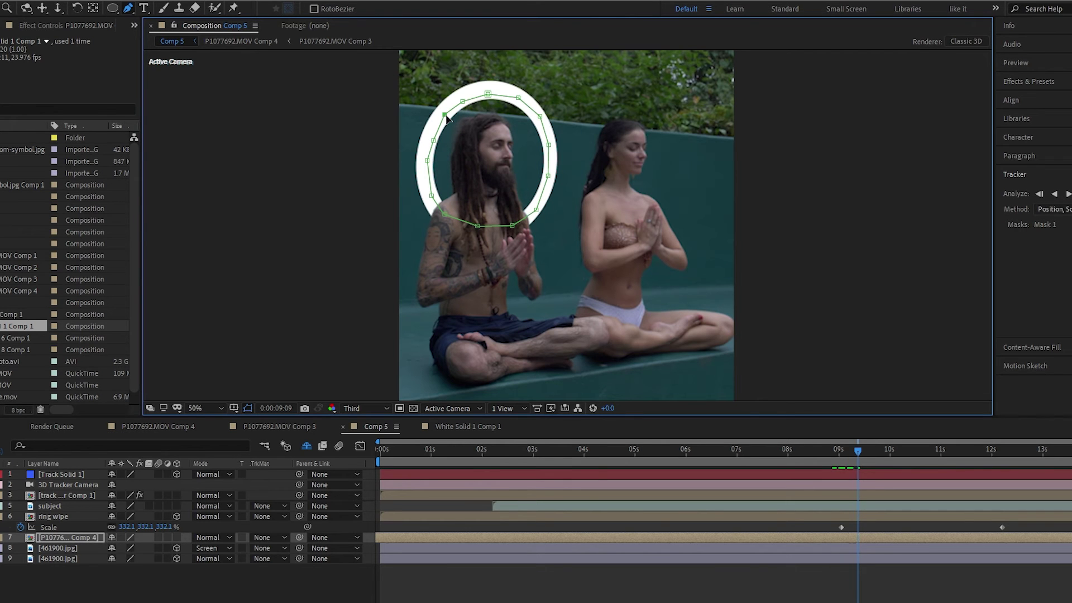
- Set the P1077692.MOV Comp 4 layer's mask mode to Subtract
click(204, 538)
click(67, 540)
key(m)
click(126, 548)
click(129, 480)
- Keyframe the mask path and reshape the mask at 0:00:09:17 so that it follows the expanded ring
key(comma)
click(882, 451)
mouse_move(882, 451)
mouse_down()
mouse_move(860, 458)
mouse_move(879, 451)
mouse_up()
click(30, 559)
drag(568, 223, 583, 191)
drag(564, 138, 501, 175)
drag(527, 160, 525, 124)
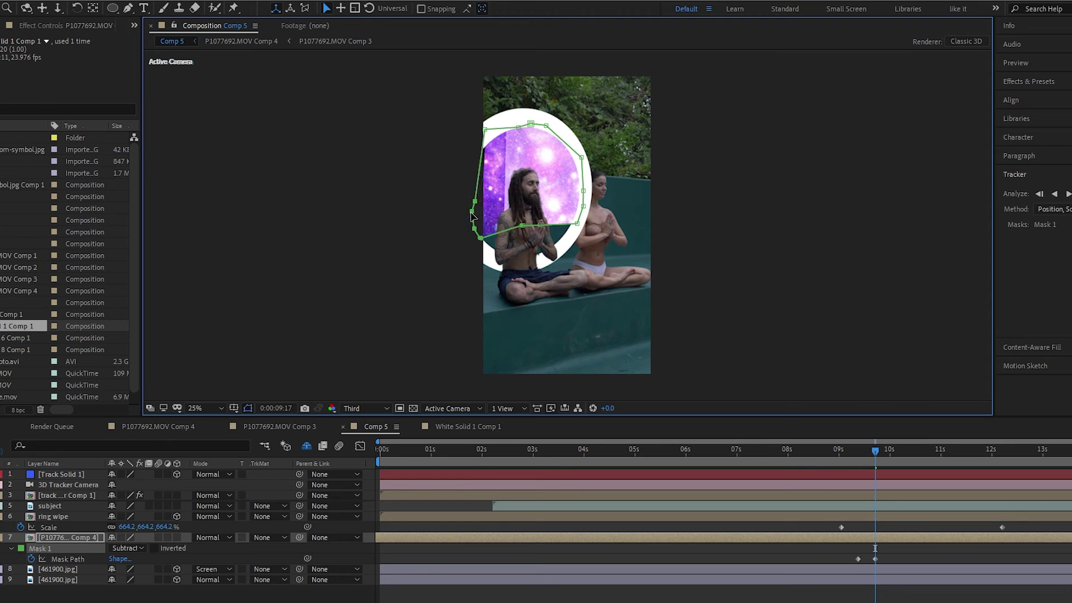
click(47, 580)
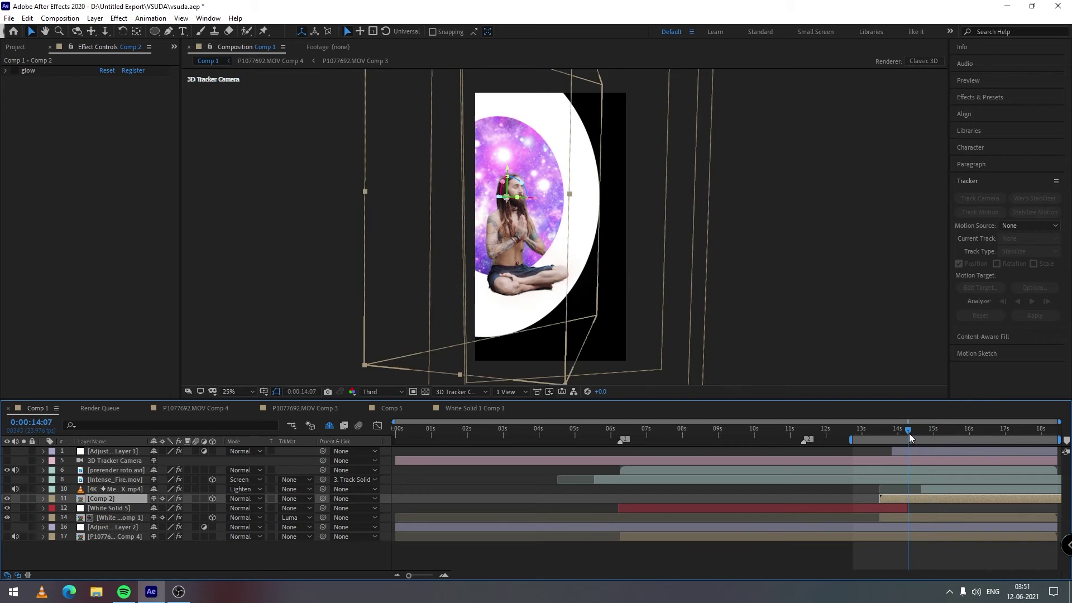
- Turn on the glow effect of the Comp 2 layer in Comp 1 and preview the ring wipe
click(15, 71)
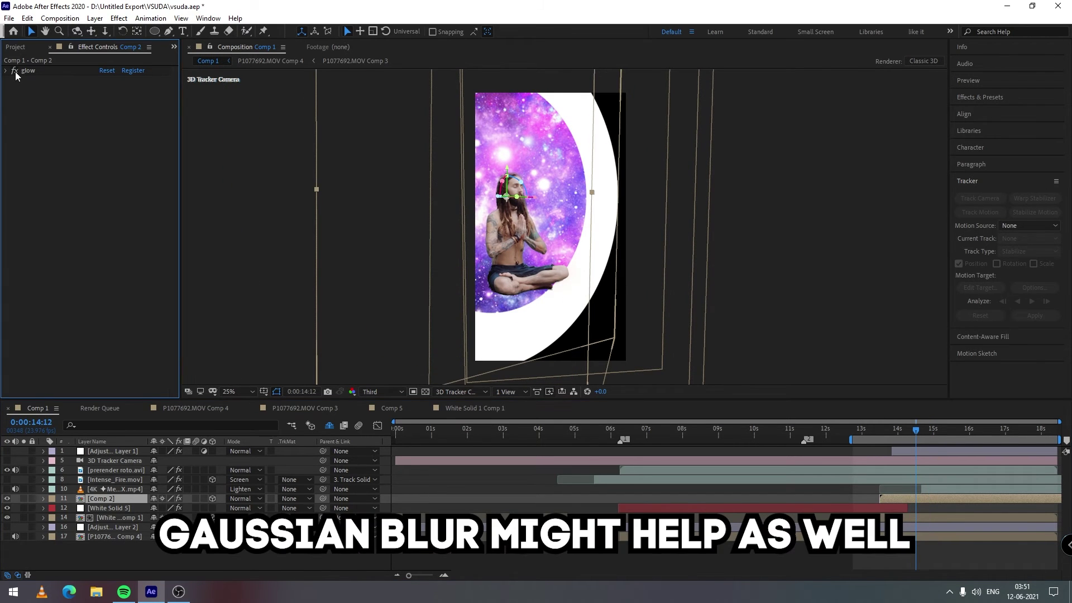
mouse_move(914, 434)
mouse_down()
mouse_move(900, 439)
mouse_move(931, 440)
mouse_move(904, 444)
mouse_up()
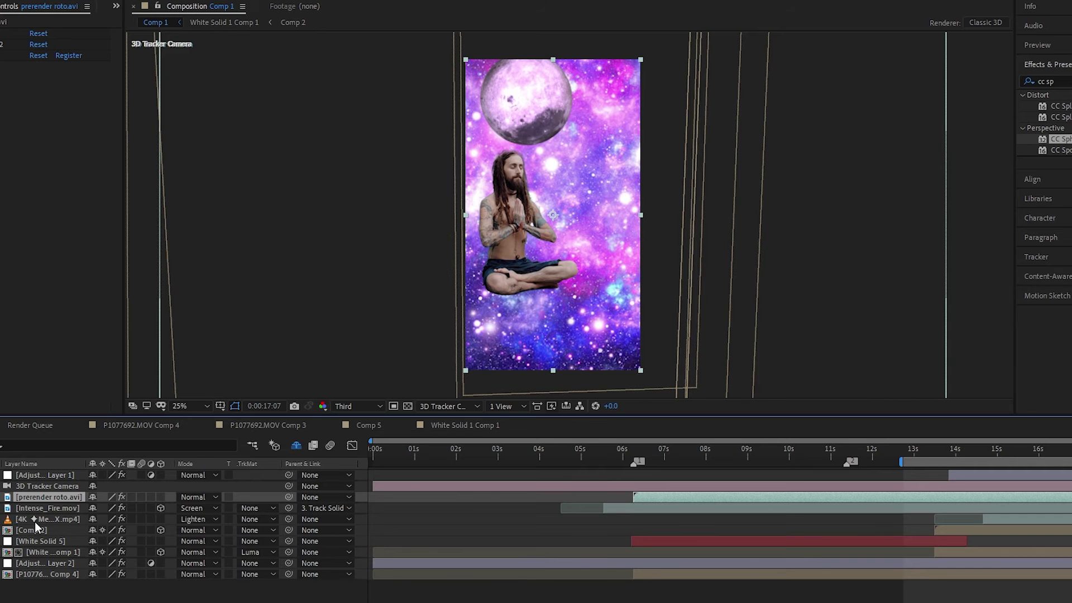
- Open the meteor shower layer in its own viewer and compare its footage with the composite
double_click(74, 520)
drag(906, 263, 421, 263)
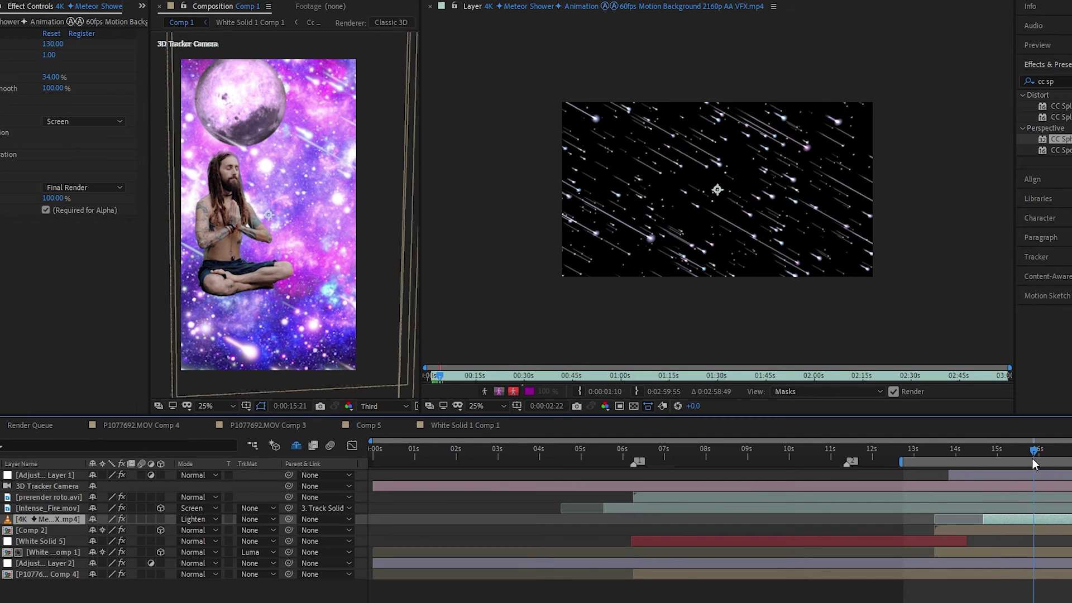
click(685, 217)
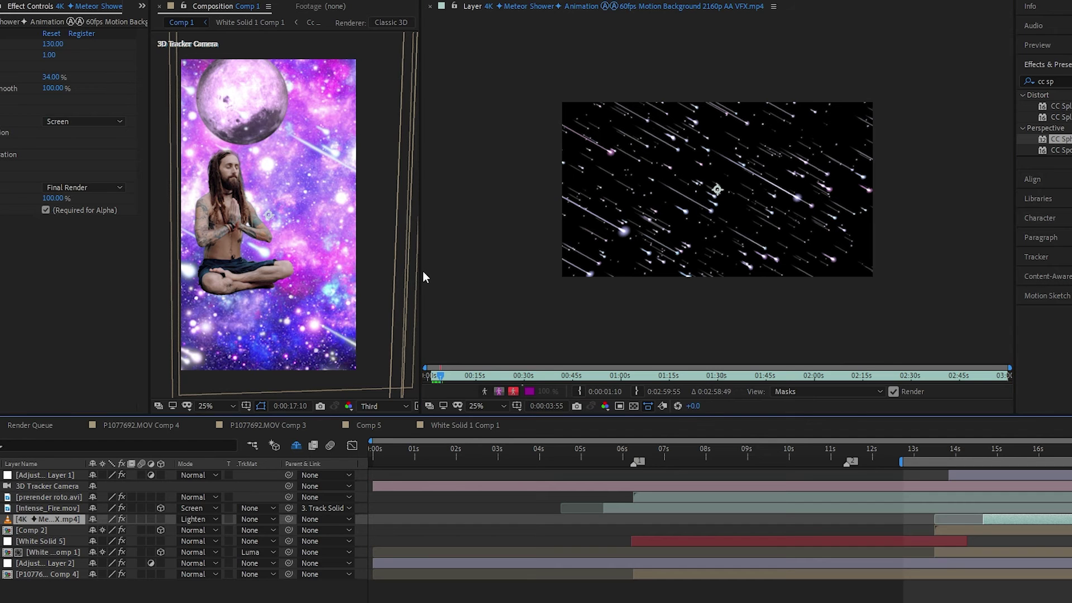
drag(420, 269, 779, 269)
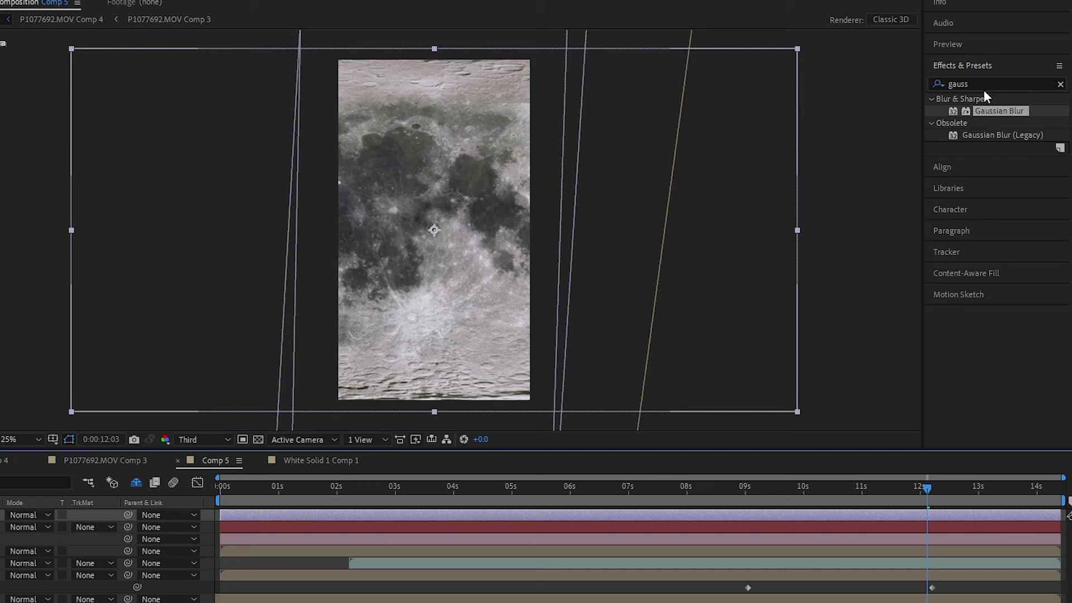
- Apply the CC Sphere effect to moon.jpg in Comp 5 and enlarge its radius to 421
text(cc s)
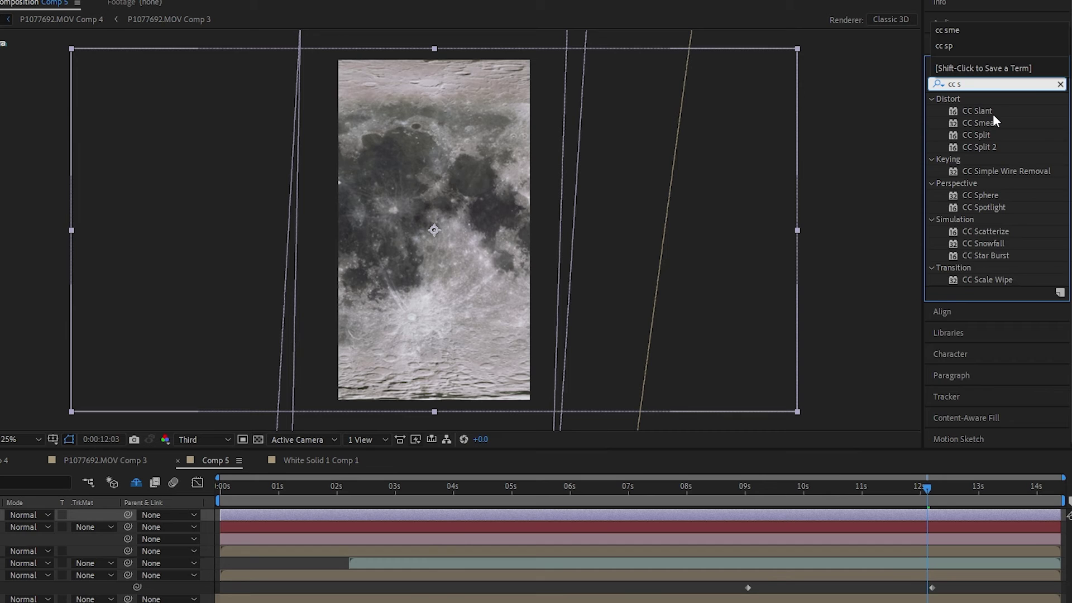
text(p)
drag(993, 147, 350, 244)
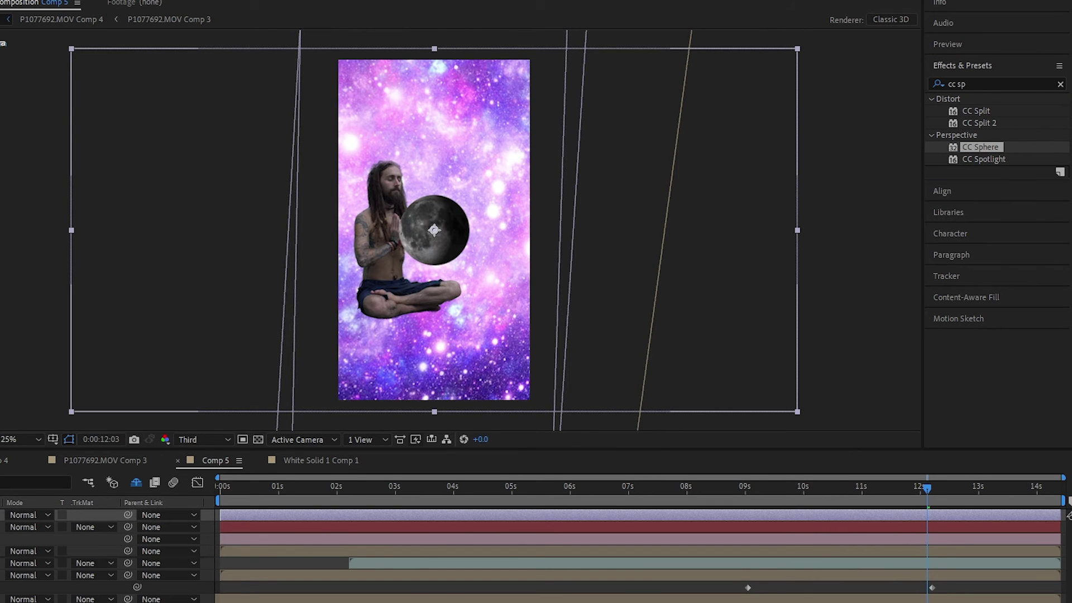
drag(128, 80, 251, 80)
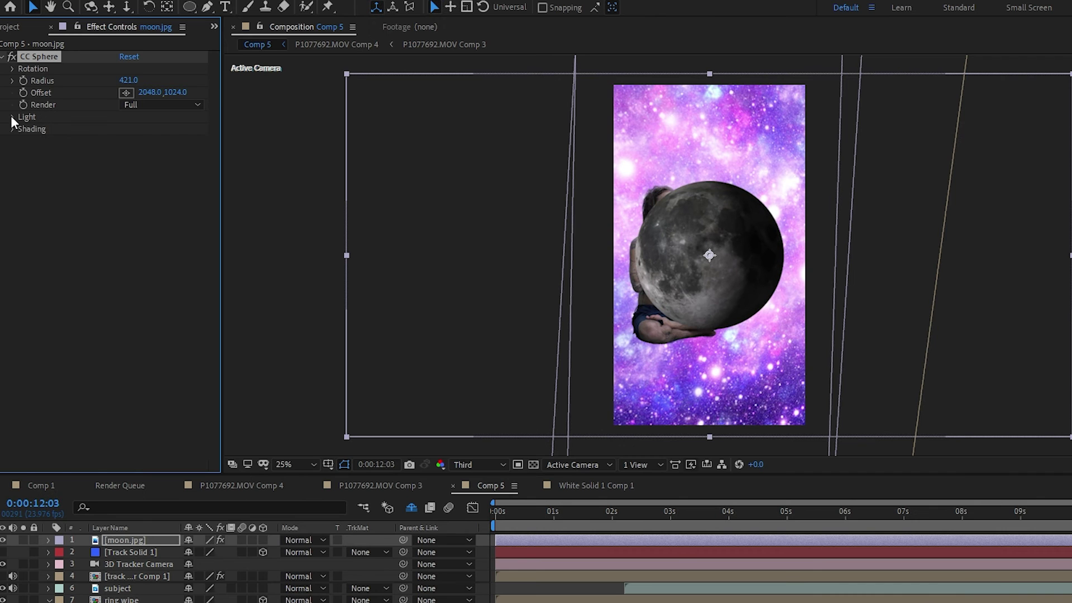
- Adjust the moon sphere's light settings and fine-tune its radius and horizontal offset
click(144, 141)
click(726, 135)
mouse_move(134, 162)
mouse_down()
mouse_move(341, 241)
mouse_move(160, 165)
mouse_move(114, 167)
mouse_up()
mouse_move(129, 81)
mouse_down()
mouse_move(173, 82)
mouse_move(120, 83)
mouse_move(134, 93)
mouse_up()
drag(176, 93, 150, 93)
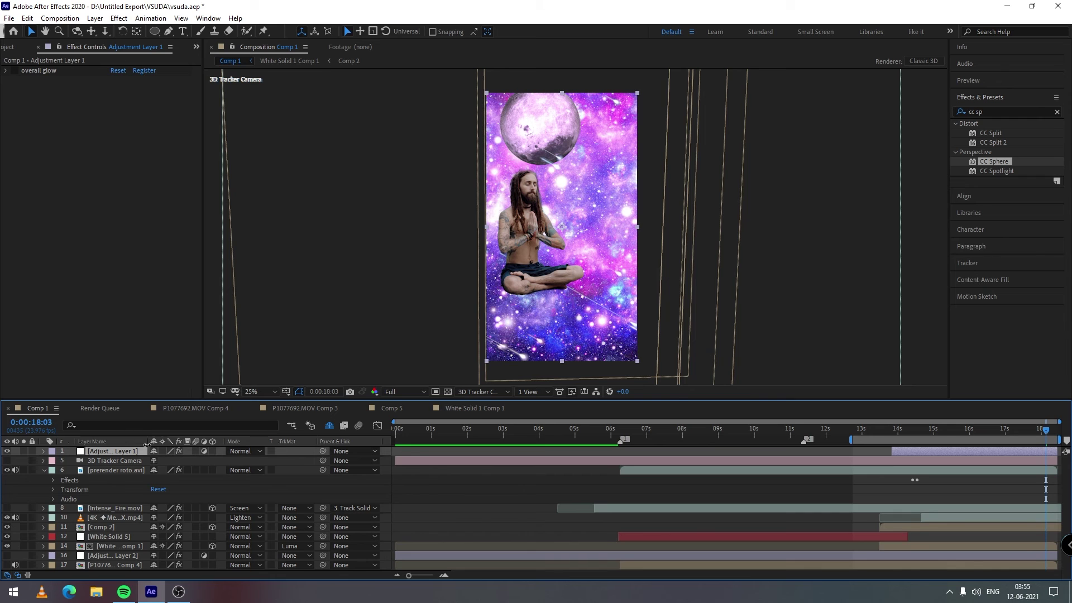
- Widen the layer name column in Comp 1 and turn on Adjustment Layer 1's overall glow effect
drag(158, 446, 183, 451)
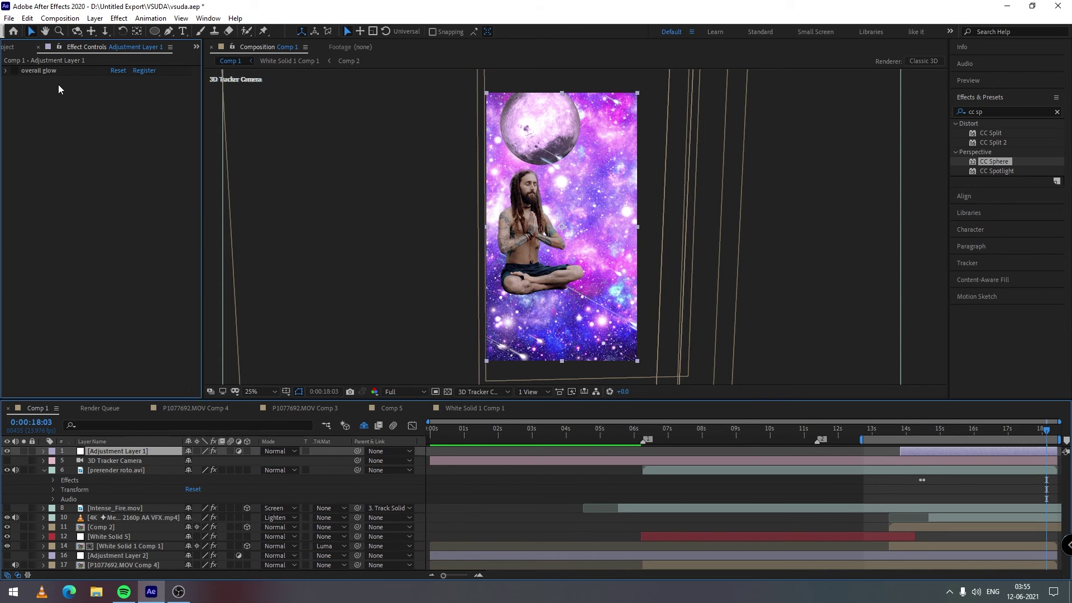
click(15, 71)
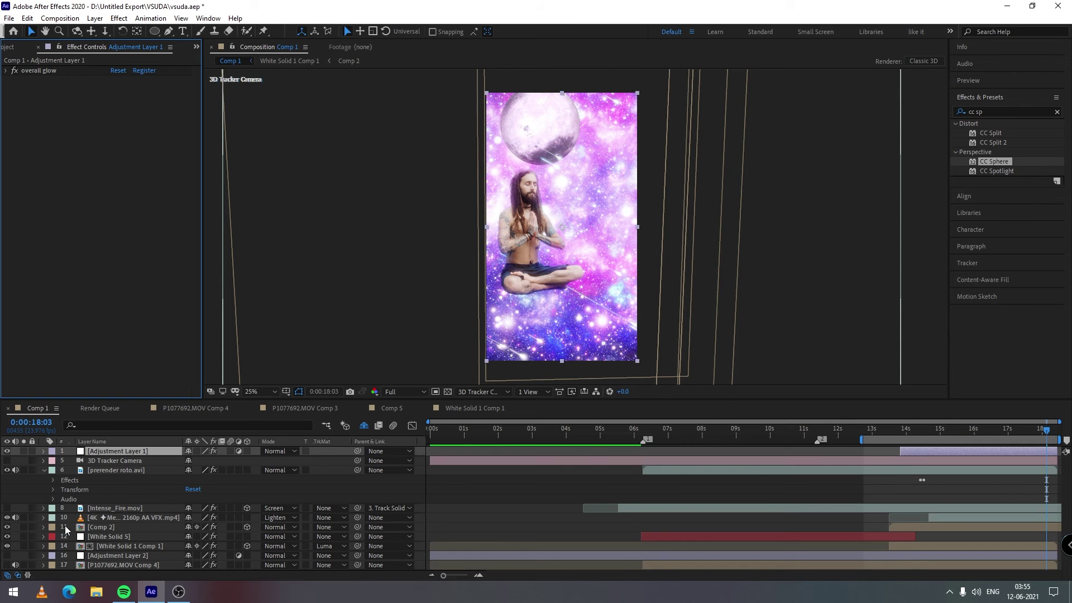